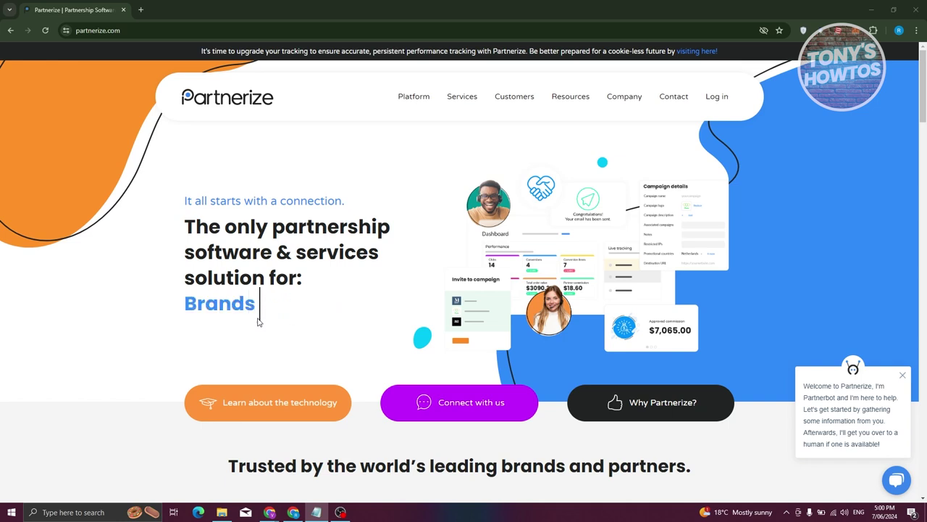
- Look over the Partnerize homepage, open the Partners page and start the Join Partnerize sign-up
scroll(358, 314, "down", 3)
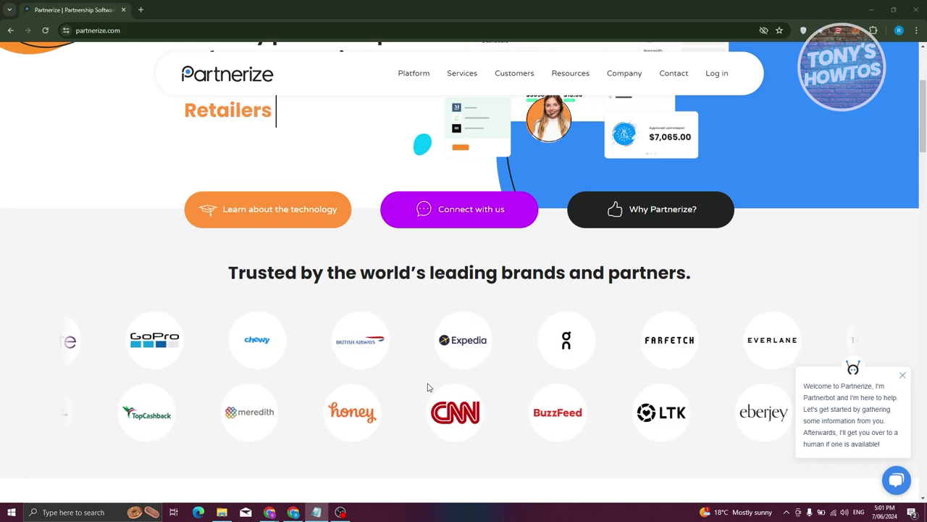
scroll(431, 384, "up", 3)
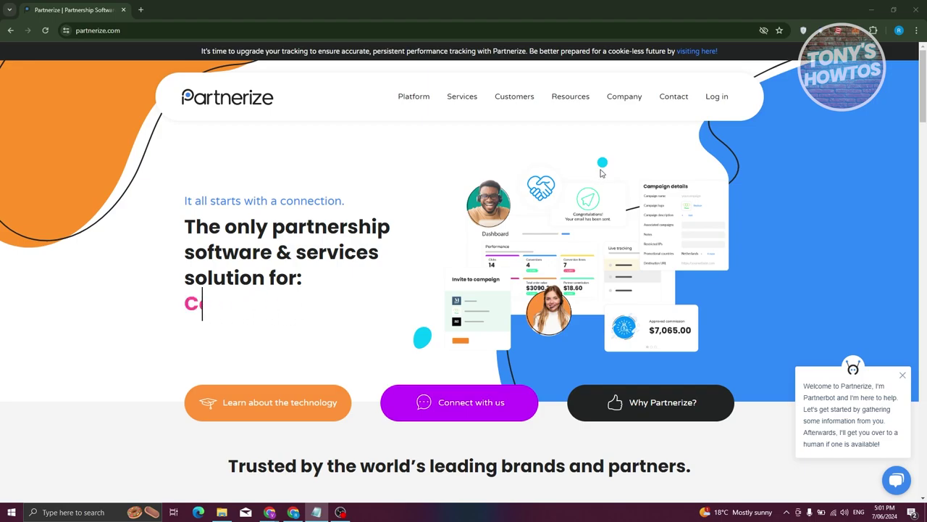
scroll(601, 167, "down", 15)
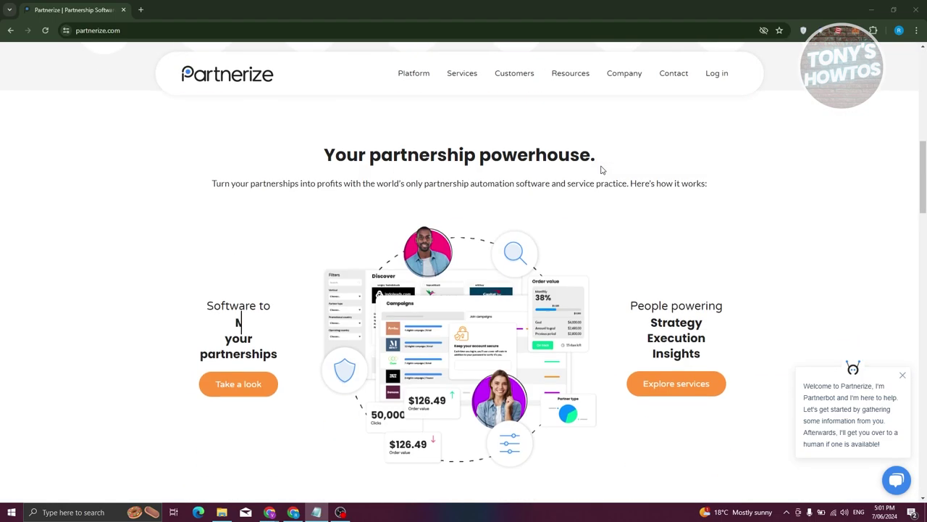
scroll(598, 171, "down", 5)
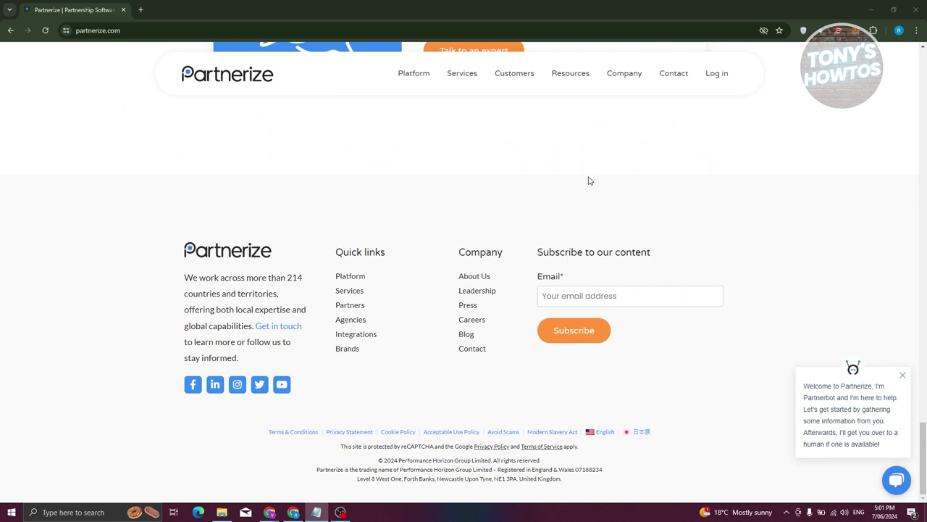
left_click(354, 308)
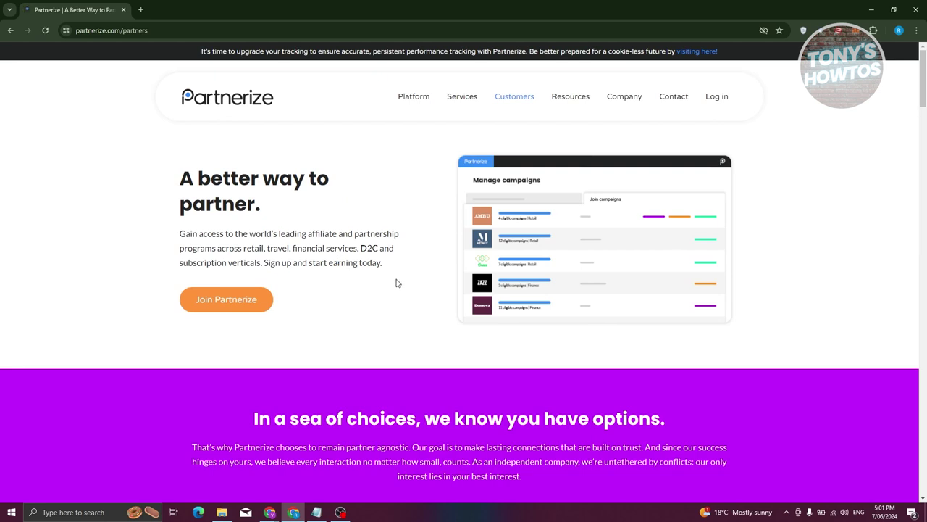
left_click(225, 310)
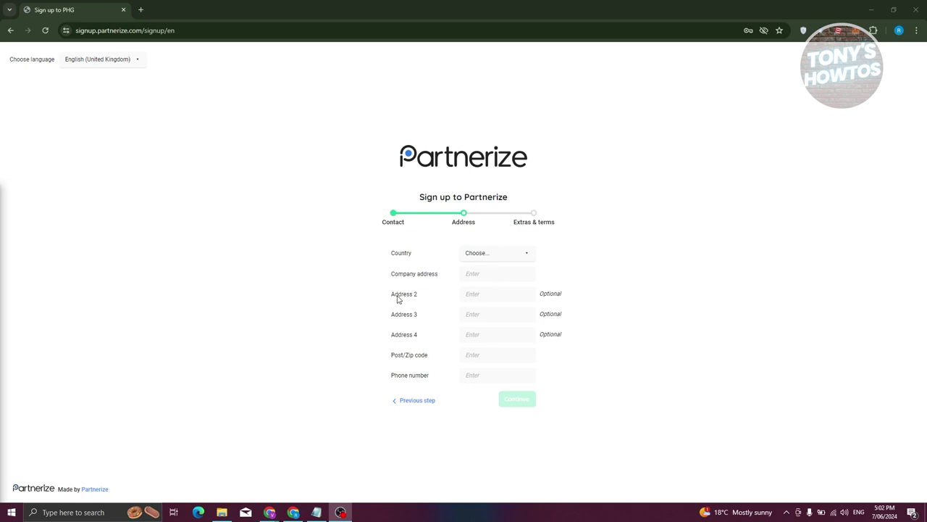
left_click(514, 253)
left_click(304, 274)
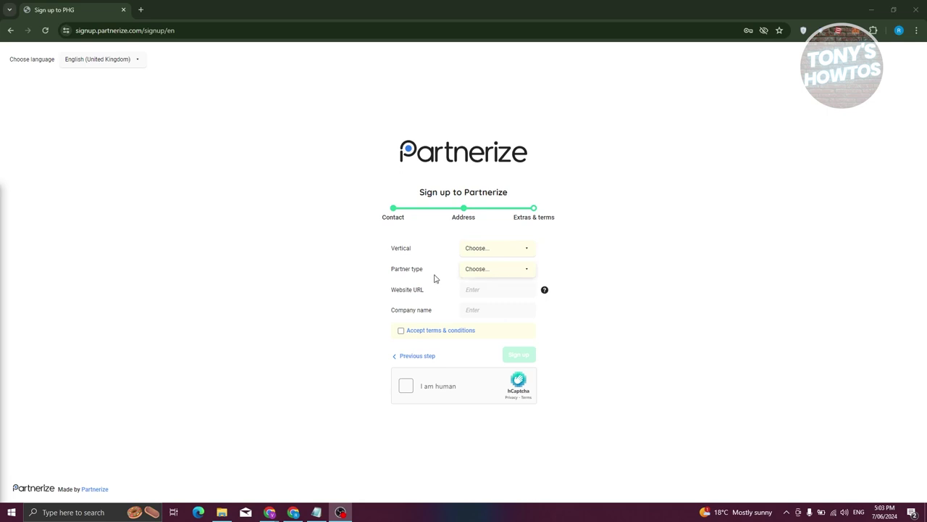
- Set the sign-up form's vertical to Clothing/Apparel and the partner type to Display/Media
left_click(481, 250)
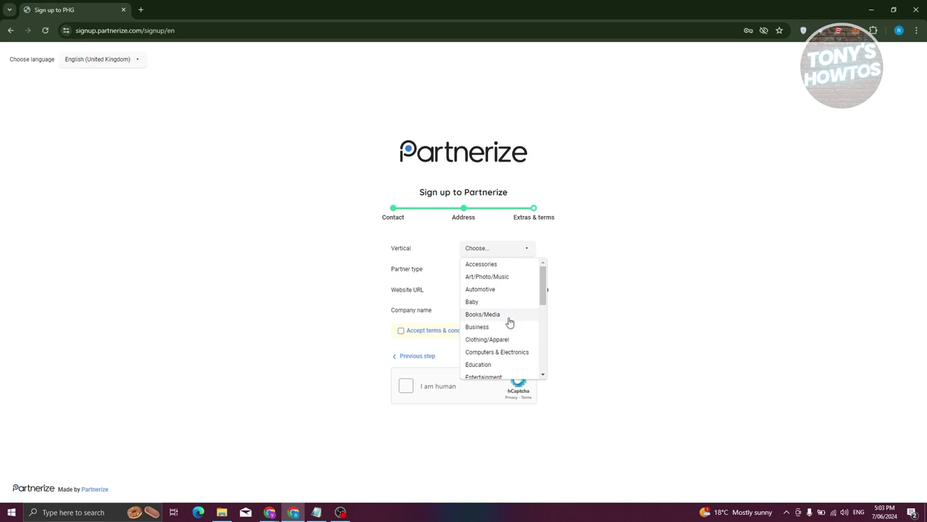
scroll(510, 322, "down", 1)
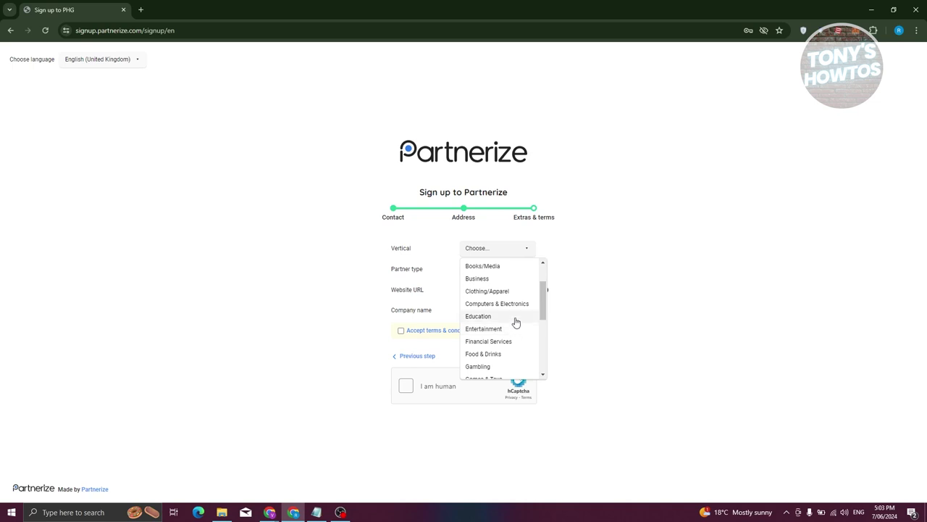
left_click(518, 291)
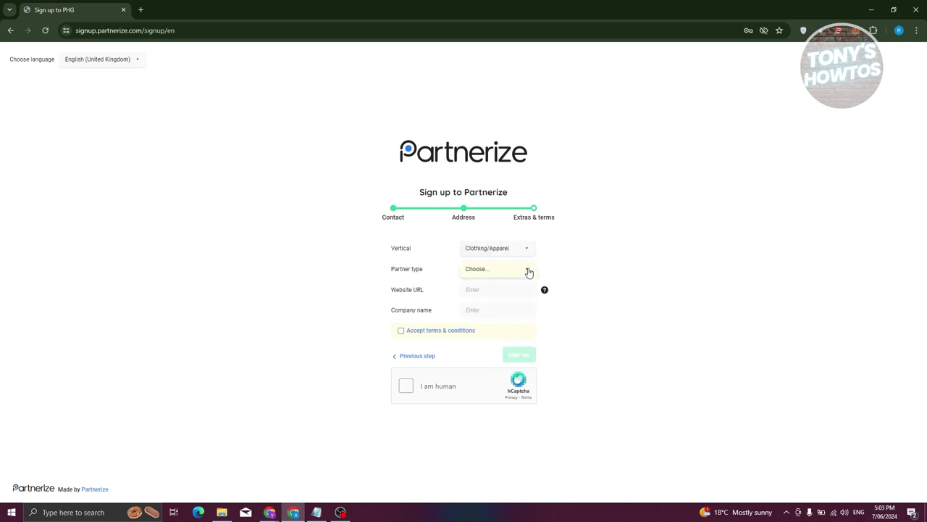
left_click(529, 273)
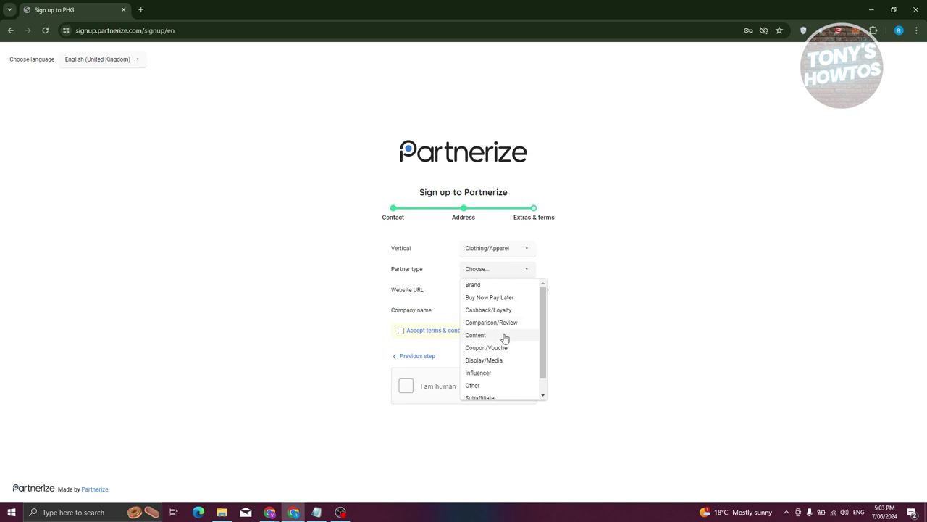
scroll(505, 338, "down", 2)
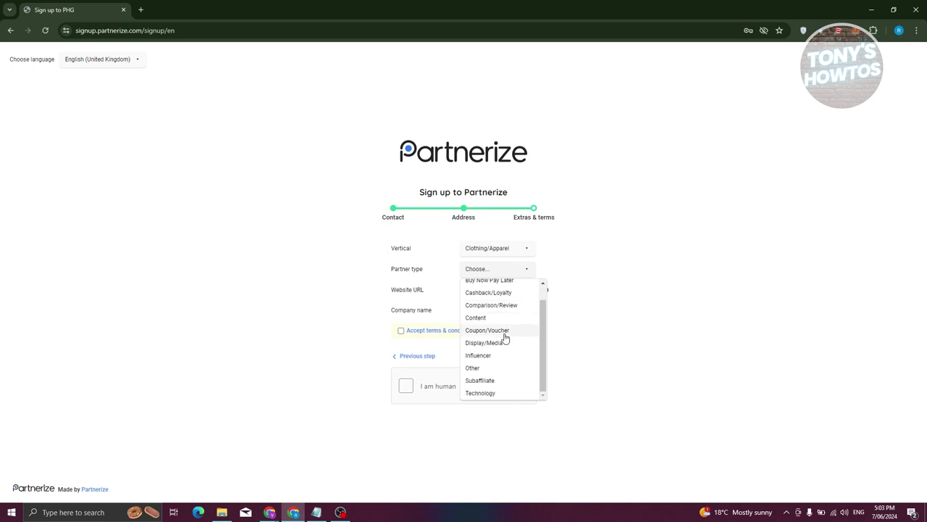
scroll(506, 369, "up", 1)
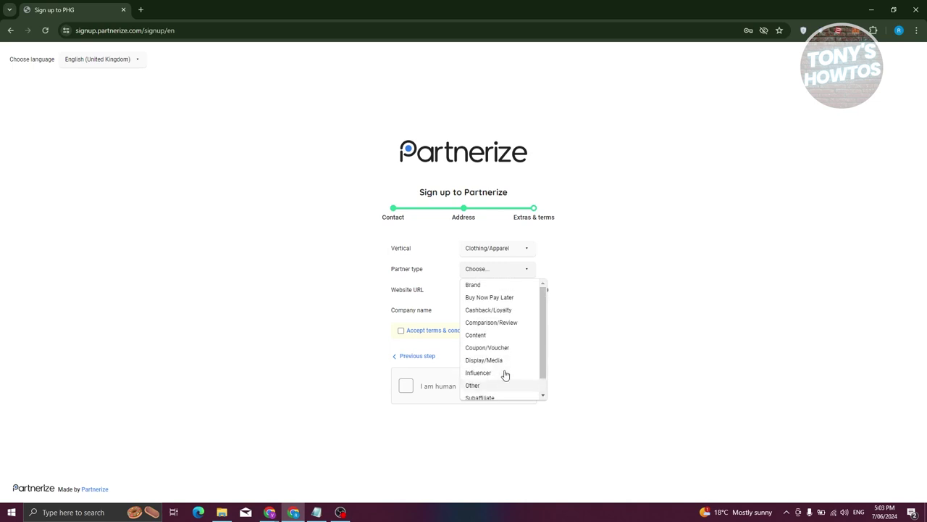
left_click(506, 360)
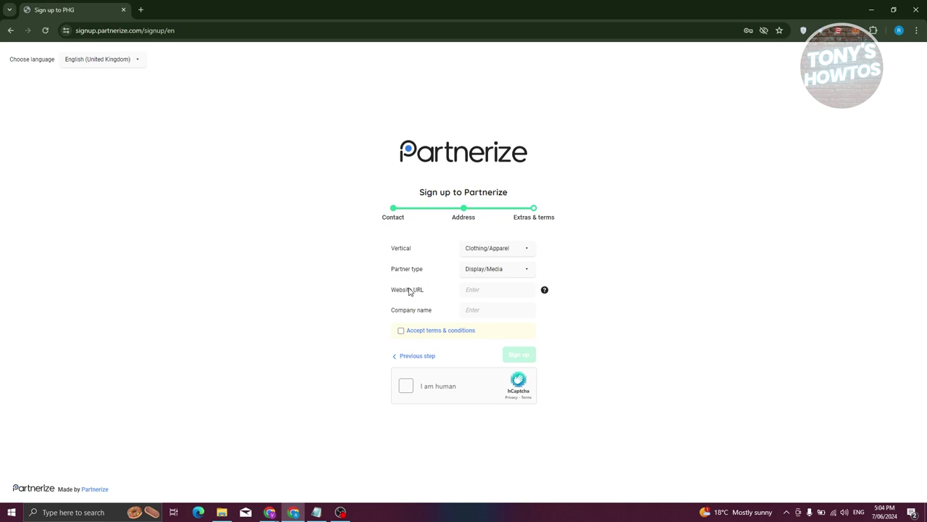
- Enter "renzi shops" as the company name in the sign-up form
left_click(492, 309)
type("renzhi")
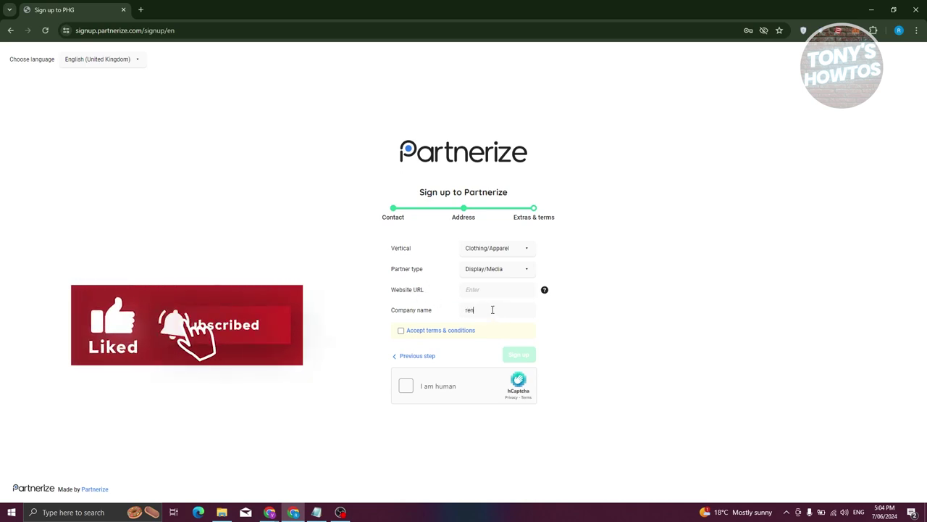
key("BackSpace")
key("BackSpace")
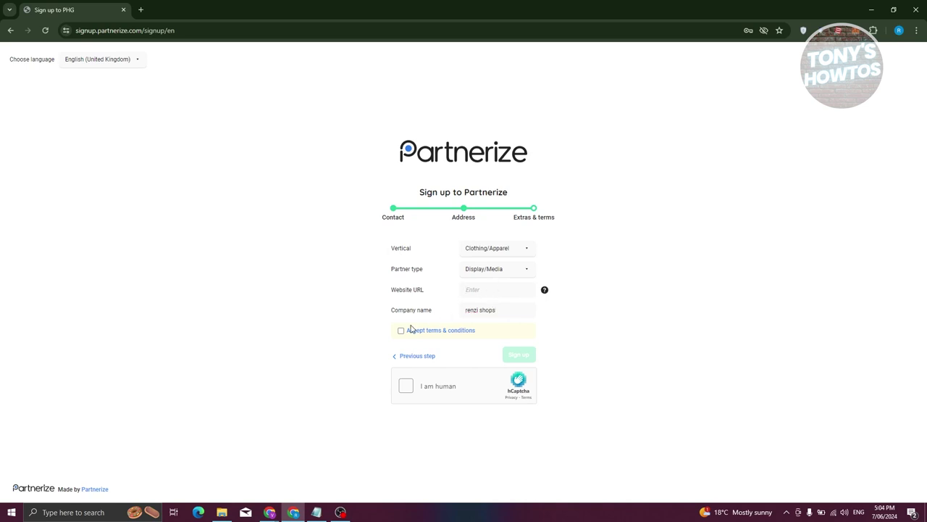
- Review the partner terms and conditions, close them and start the "I am human" check
left_click(449, 331)
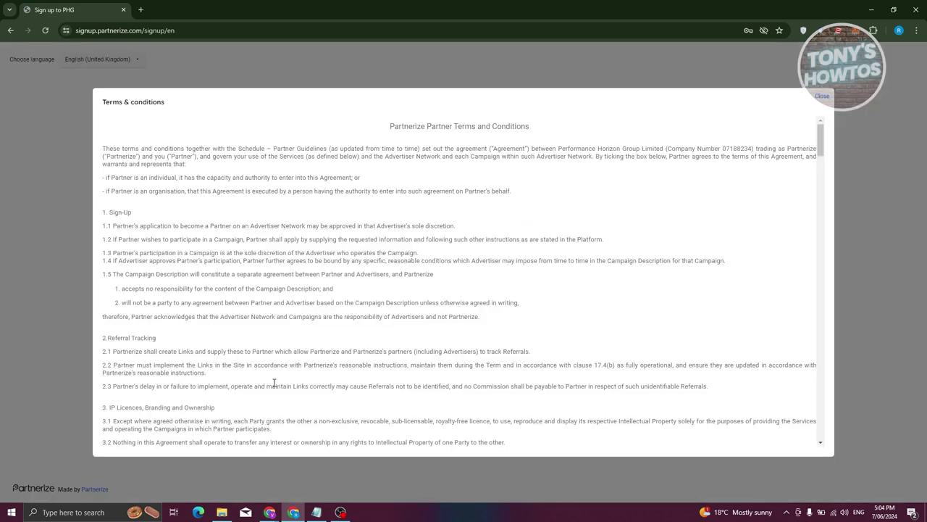
scroll(274, 382, "down", 15)
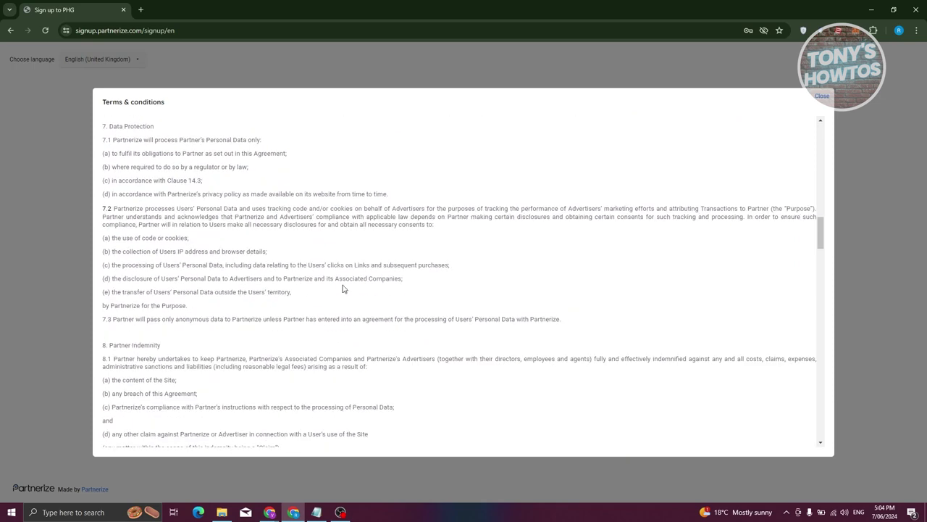
scroll(621, 282, "down", 5)
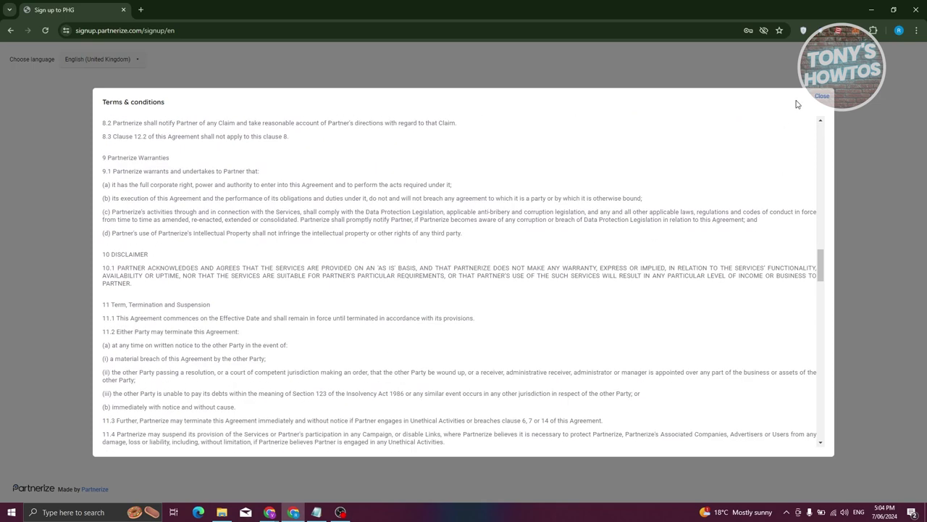
left_click(821, 97)
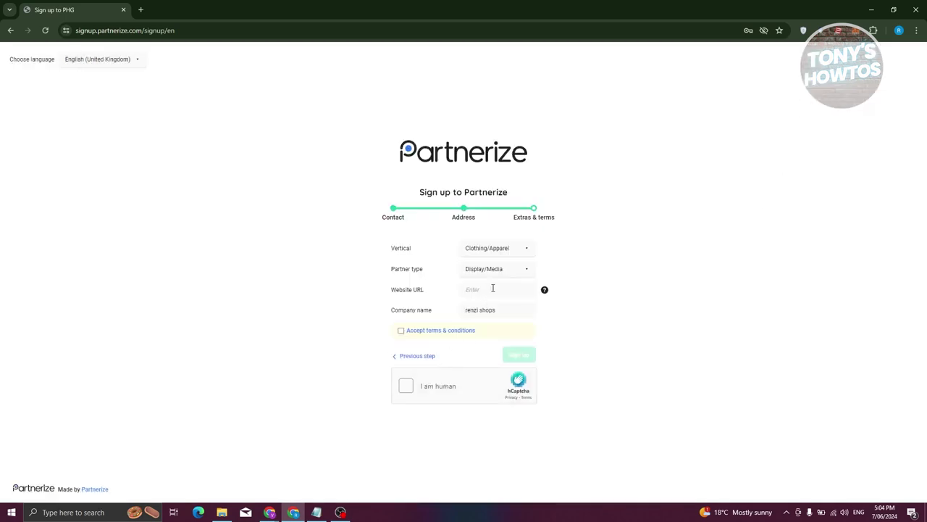
left_click(408, 389)
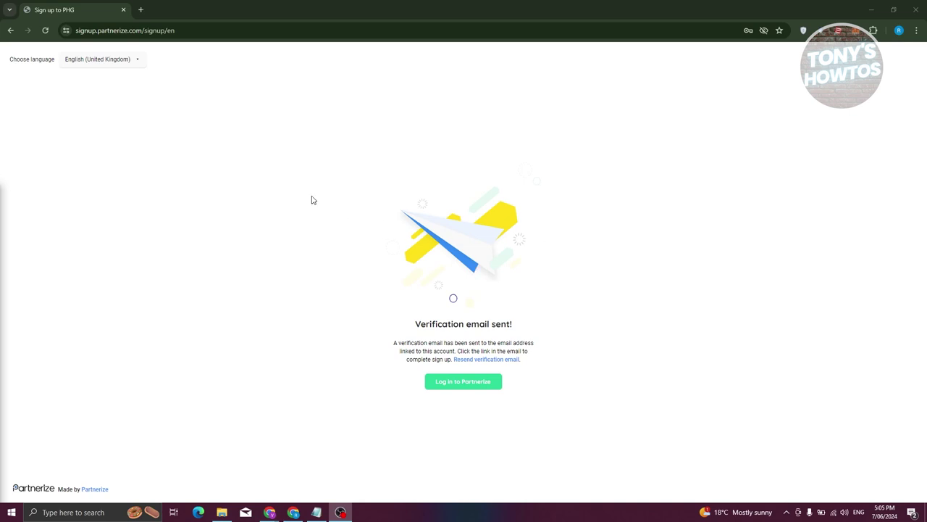
- Open the Gmail inbox in a new browser tab
left_click(141, 9)
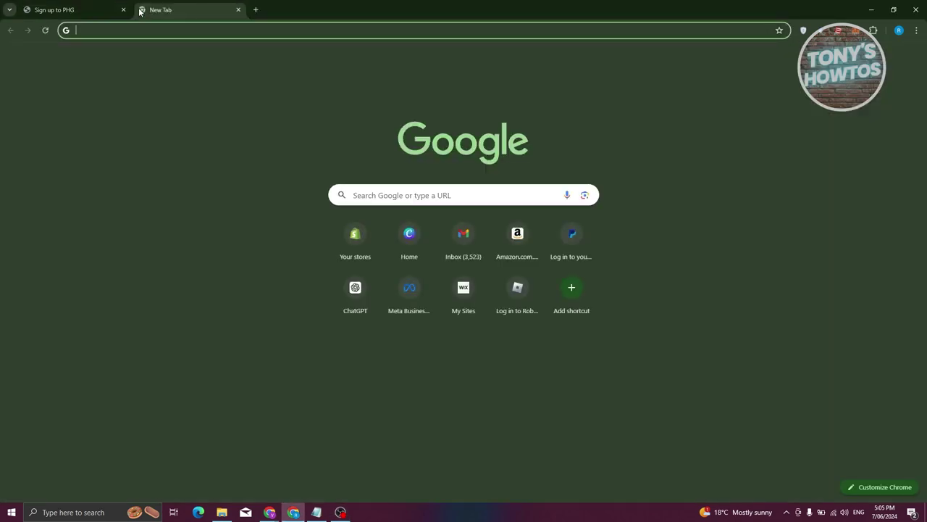
type("em")
key("BackSpace")
key("BackSpace")
type("gmai")
key("Return")
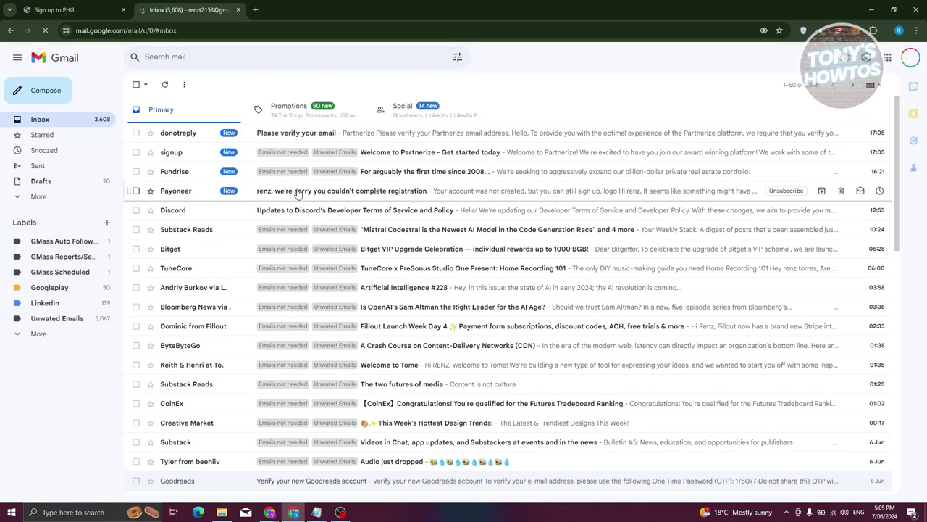
- Verify the email address through the link in the Partnerize verification email and proceed to the Partnerize login
left_click(392, 138)
scroll(540, 339, "down", 2)
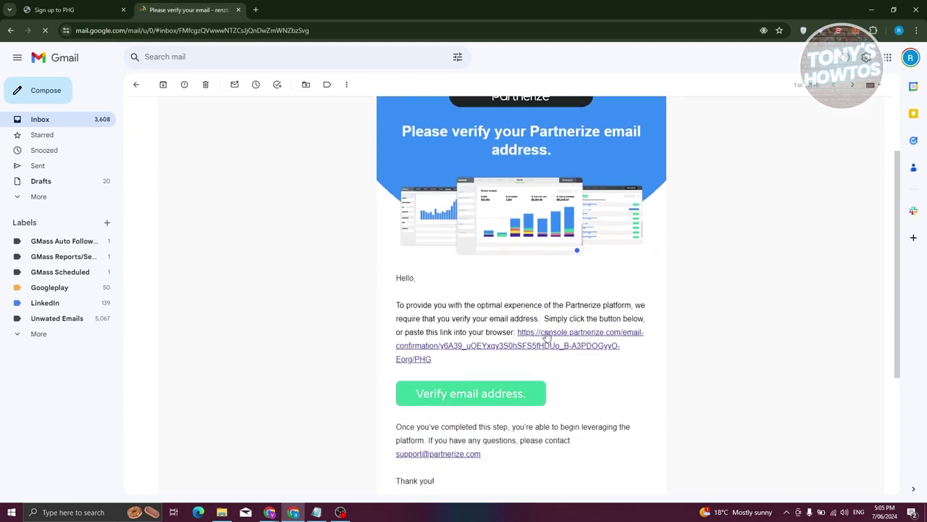
left_click(529, 347)
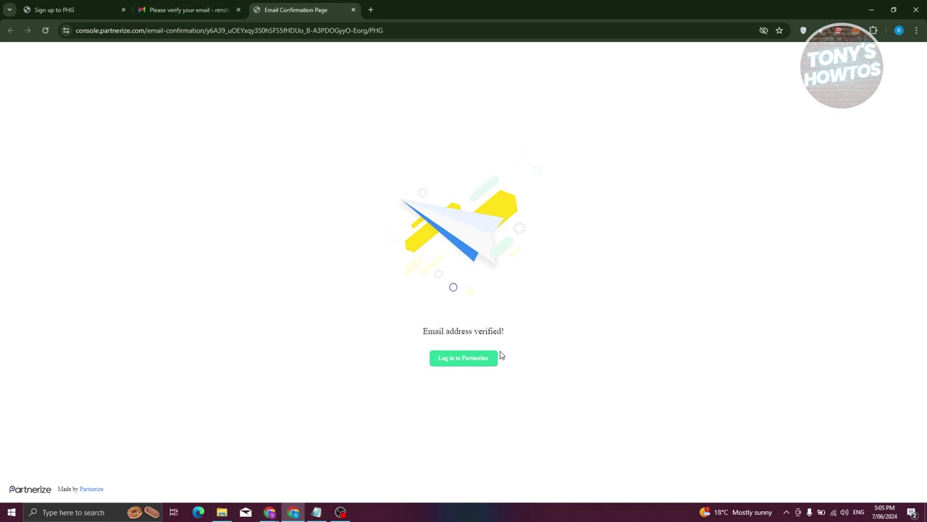
left_click(465, 362)
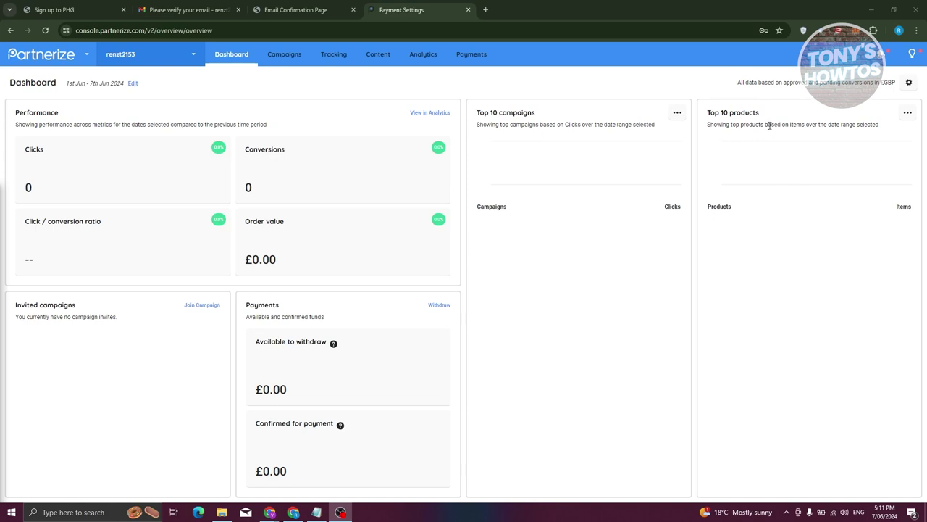
- Examine the publisher account selector and the Partnerize account menu, and return to the Dashboard
left_click(194, 54)
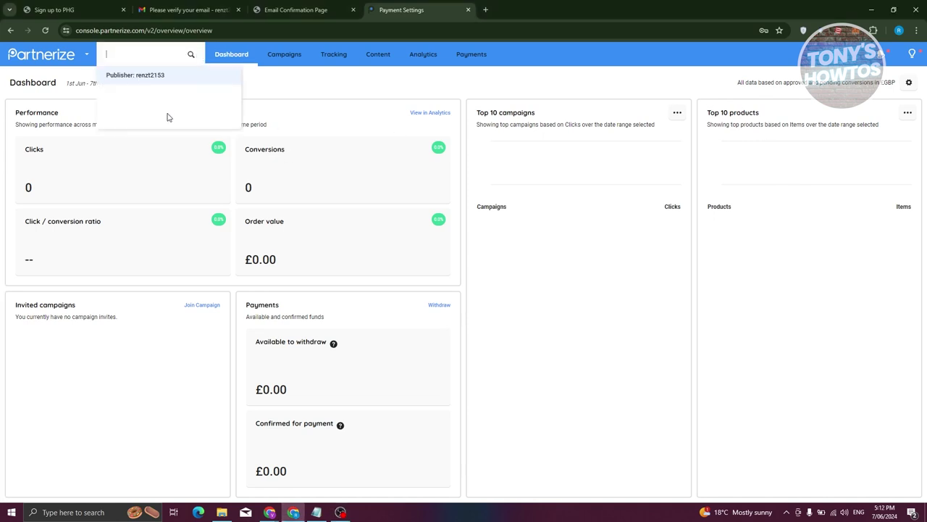
left_click(86, 55)
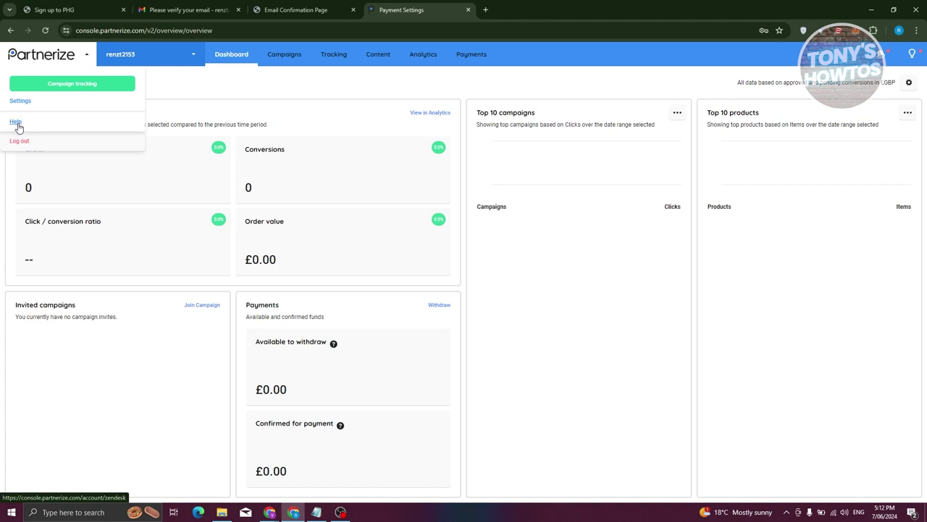
left_click(105, 91)
left_click(196, 55)
left_click(243, 60)
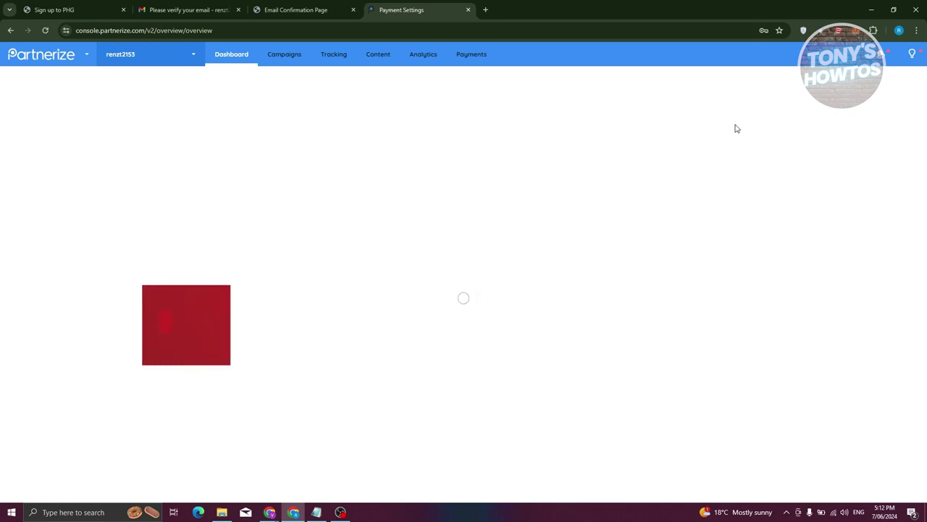
- View the account notifications and open the Resource Center
left_click(886, 57)
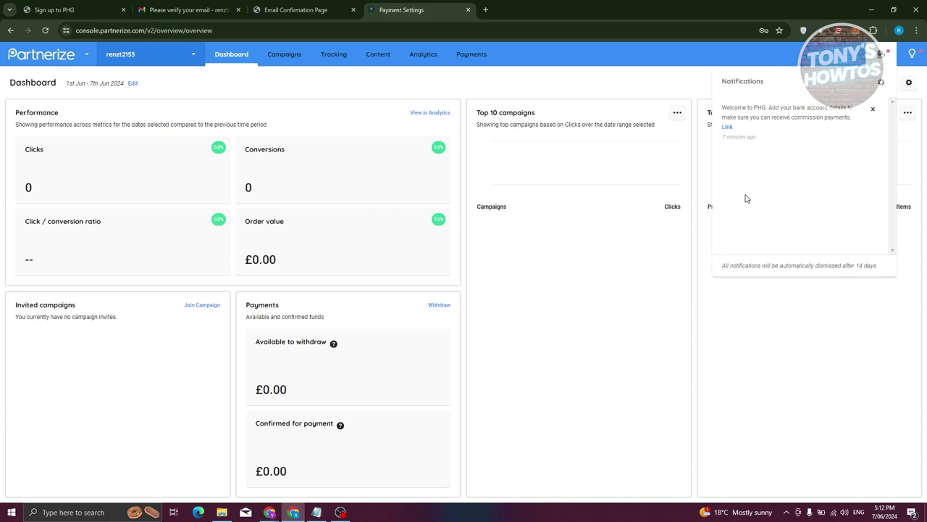
left_click(912, 56)
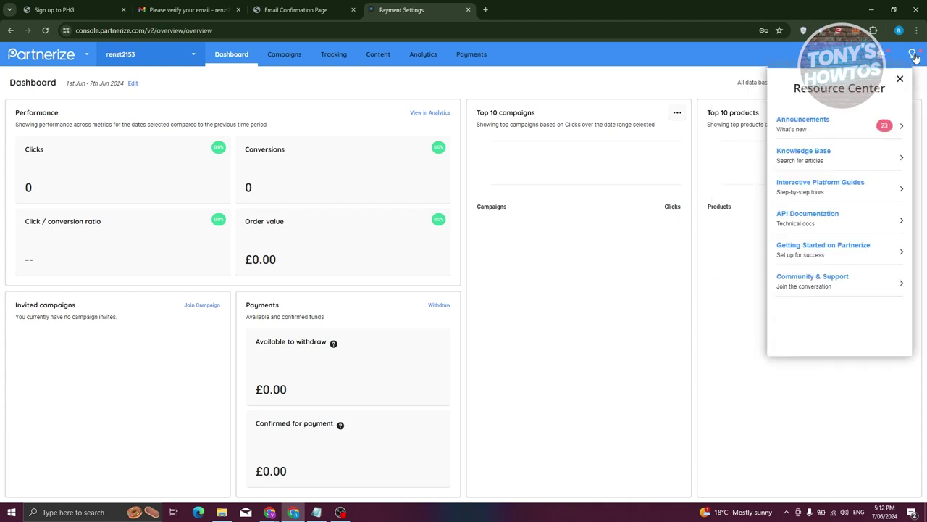
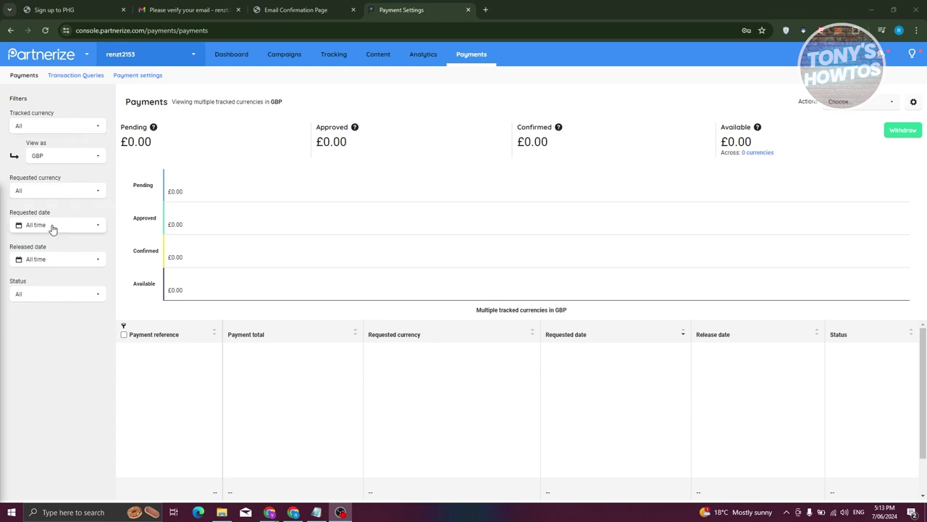
- Check the Status filter of the payments list and view the Transaction Queries and Payment settings pages
left_click(44, 294)
left_click(44, 295)
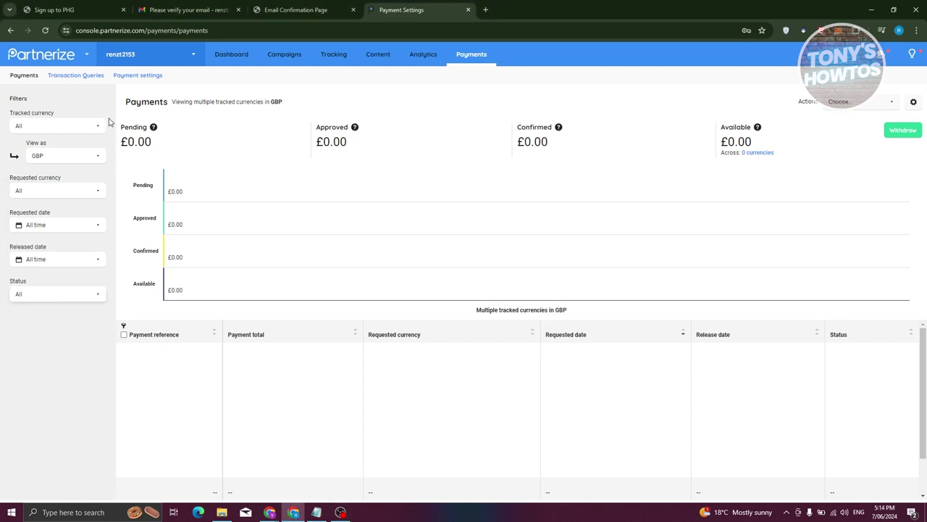
left_click(90, 76)
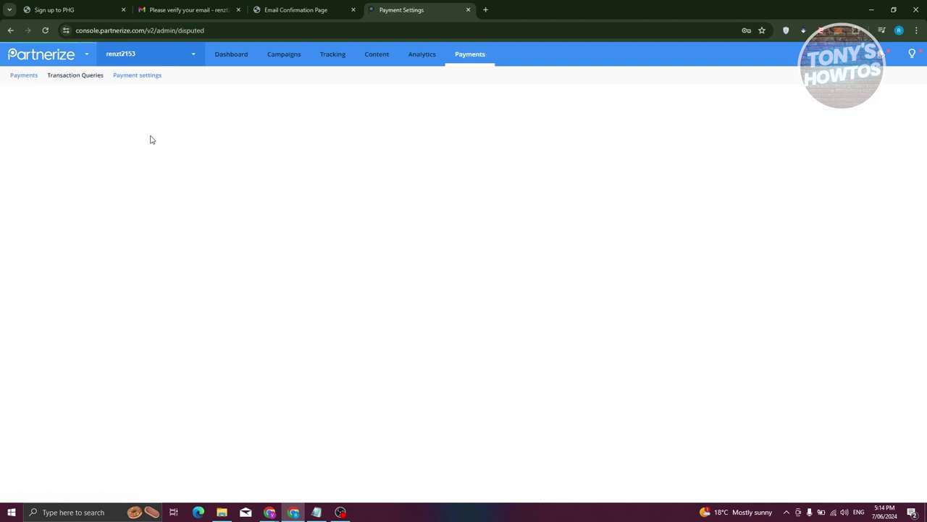
left_click(139, 77)
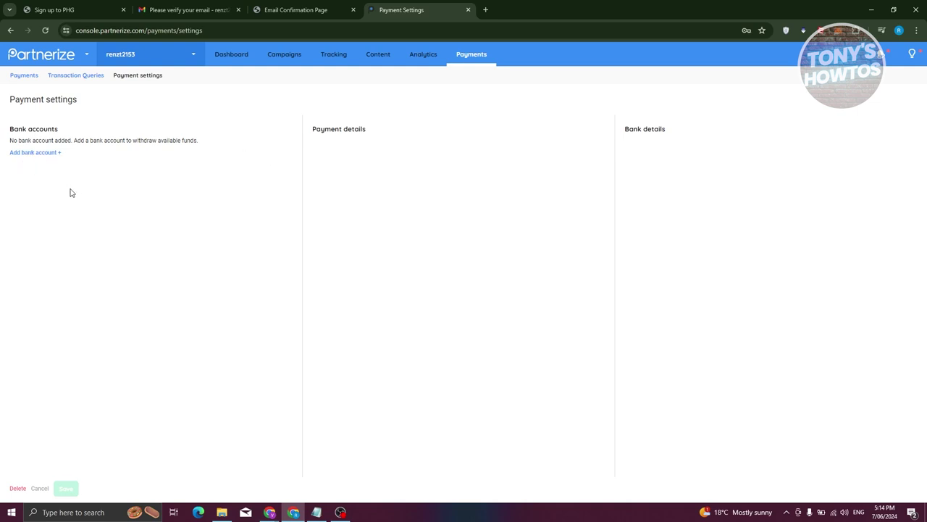
- View the Analytics performance, Content overview and Tracking link pages of the publisher account
left_click(424, 57)
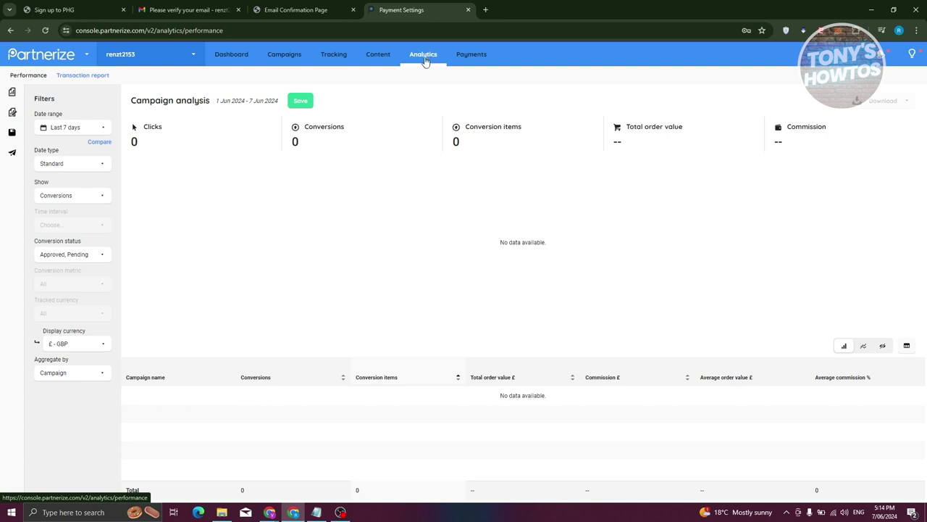
left_click(384, 57)
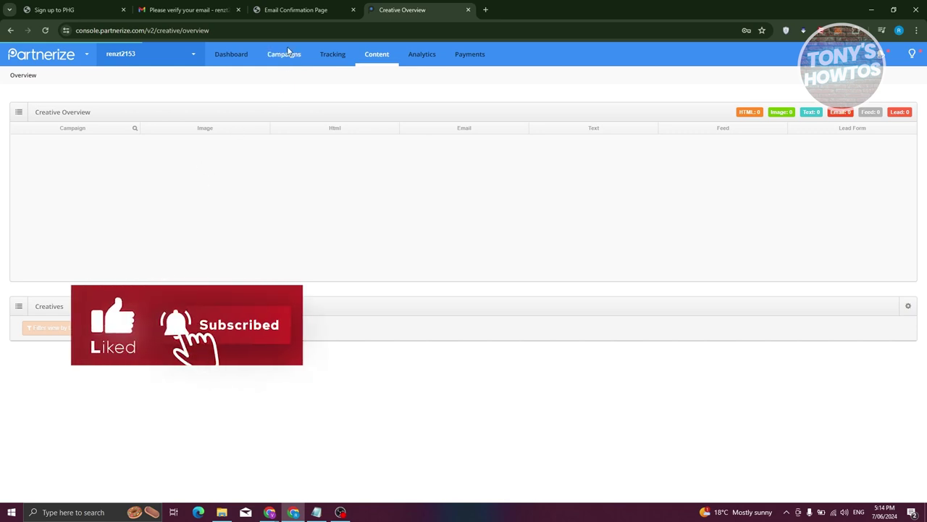
left_click(333, 57)
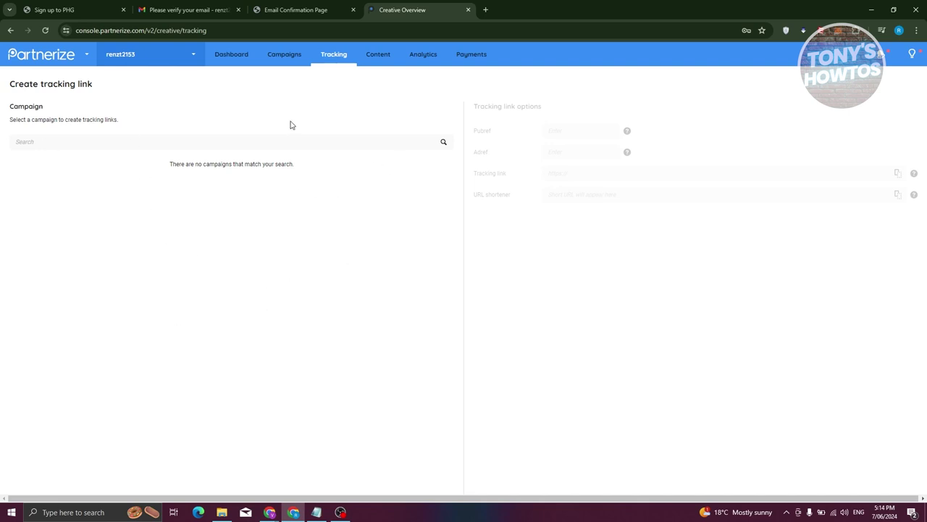
- Browse the campaigns available to join and open the brand details of 23andMe
left_click(289, 60)
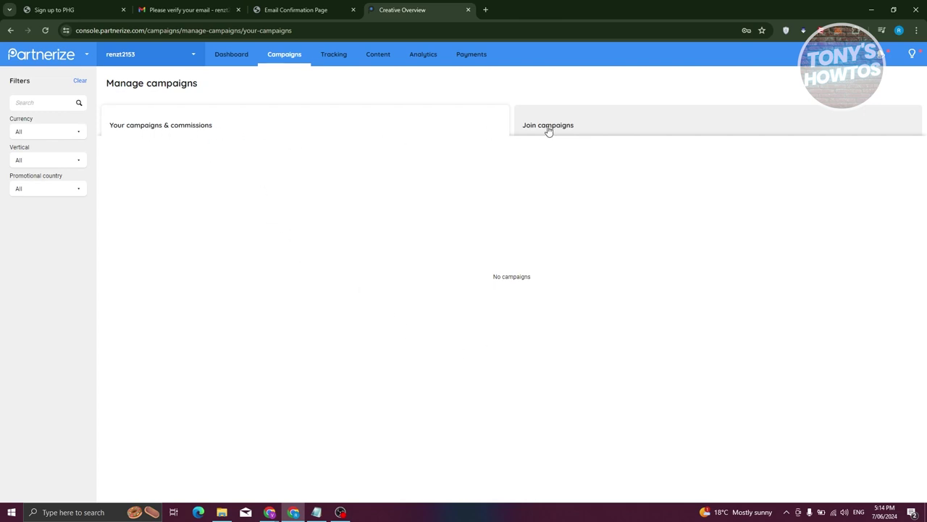
left_click(575, 128)
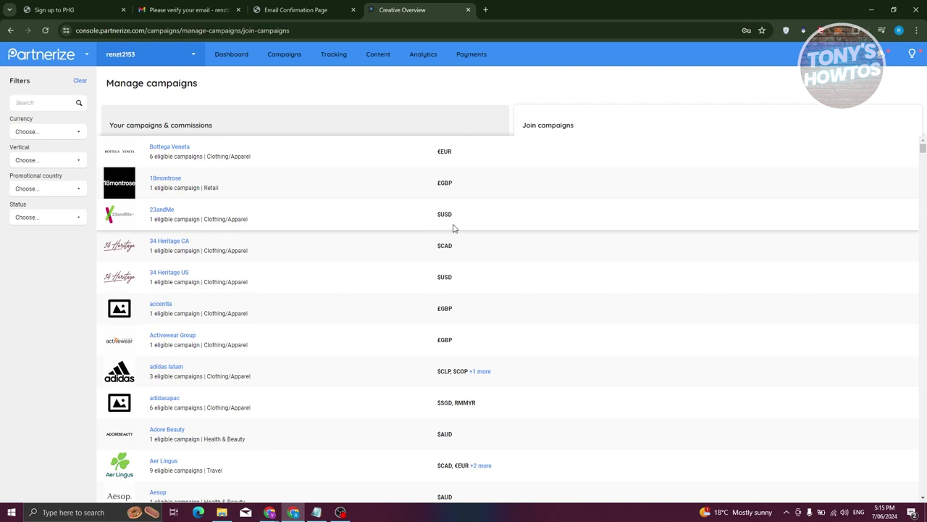
left_click_drag(441, 154, 464, 157)
left_click(163, 211)
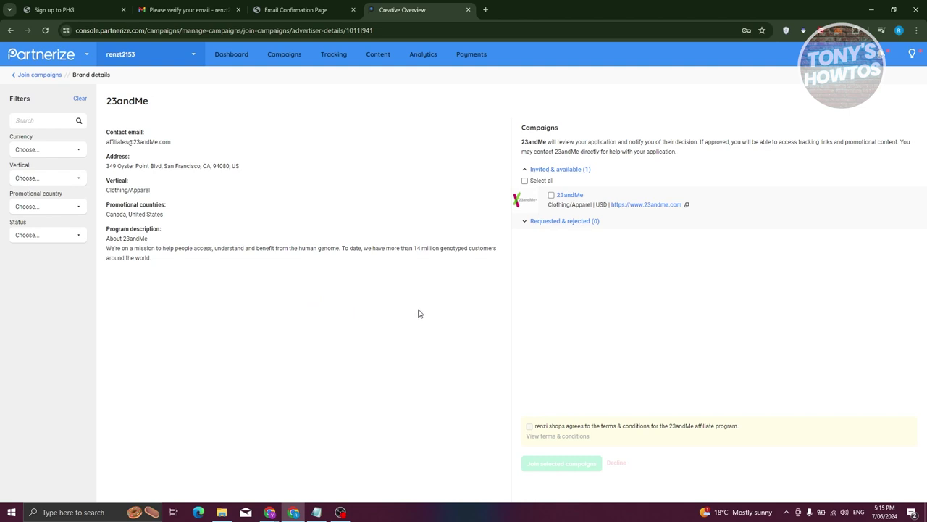
- Join the available 23andMe campaign after reviewing and accepting the affiliate program's terms & conditions
left_click(551, 196)
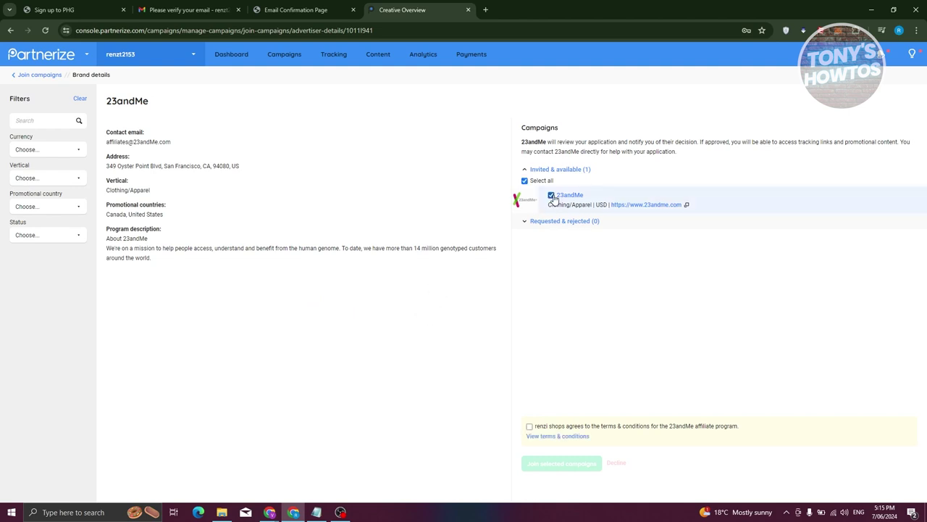
left_click(557, 436)
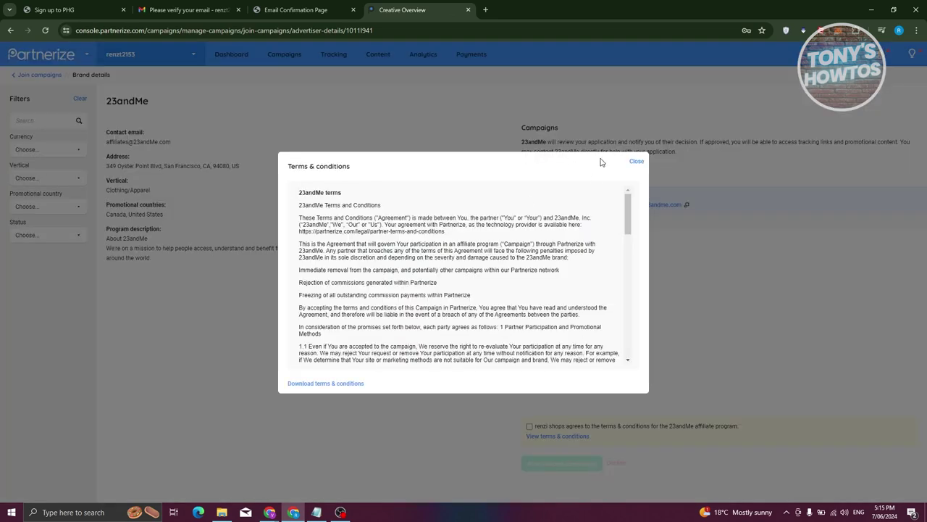
left_click(637, 162)
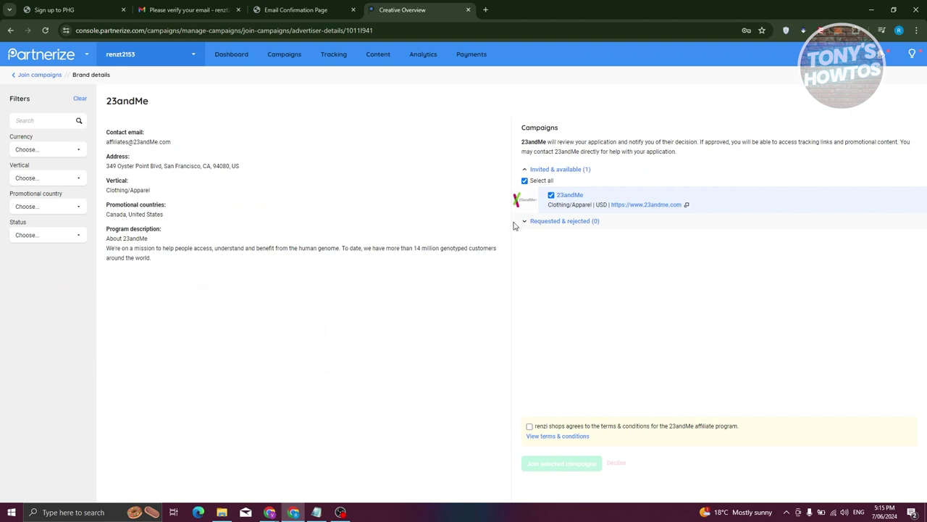
left_click(529, 426)
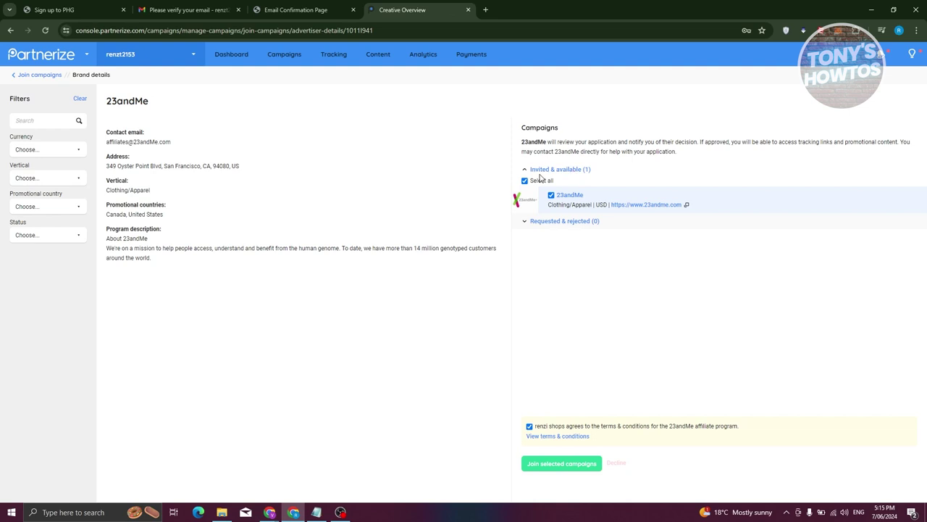
left_click(556, 464)
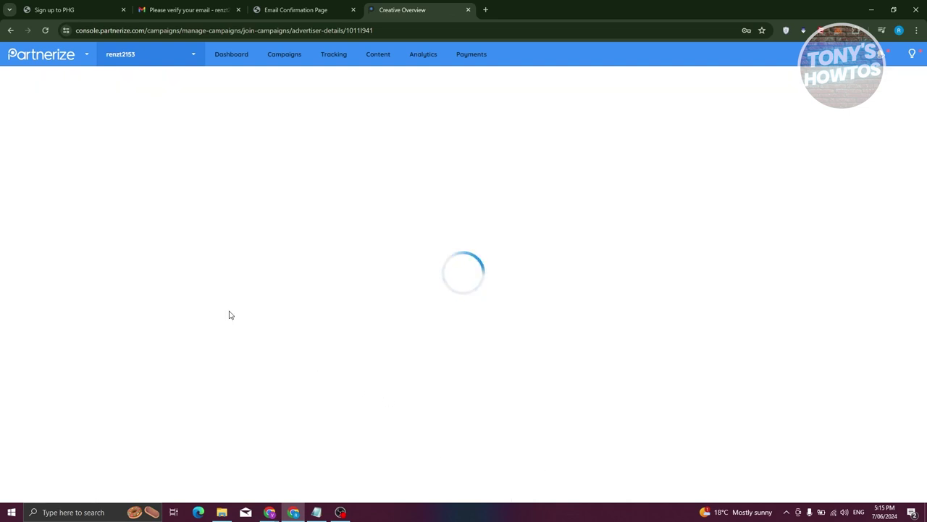